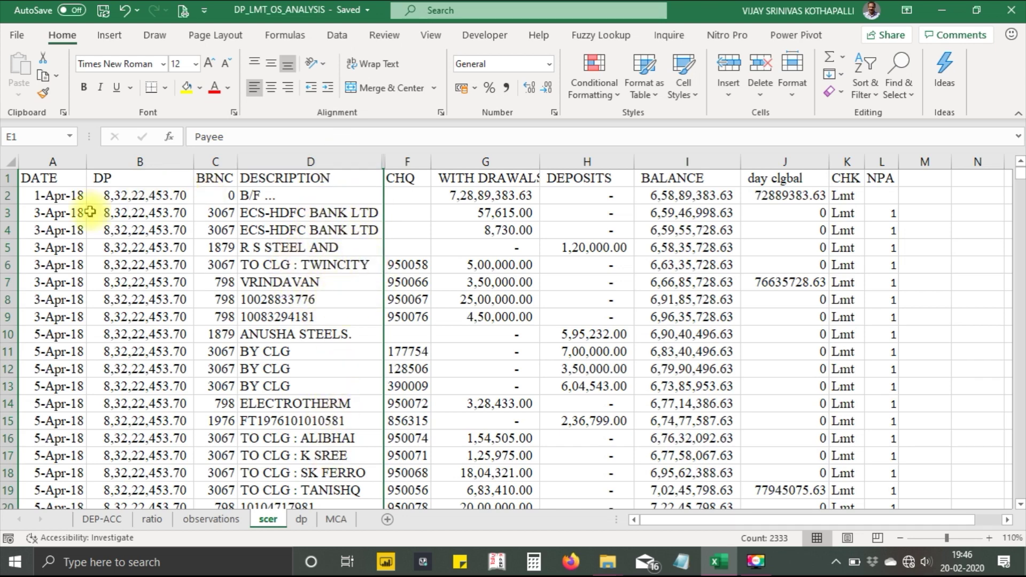
Filter the statement's DESCRIPTION column to show only the 47 'hdfc' entries.
left_click(7, 176)
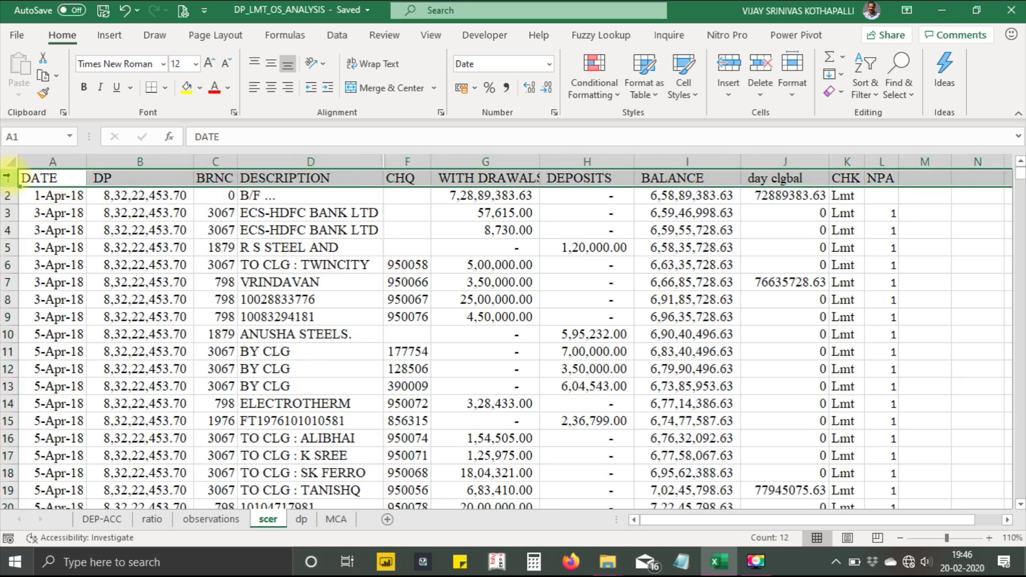
key("ctrl+shift+l")
left_click(376, 179)
type("hdfc")
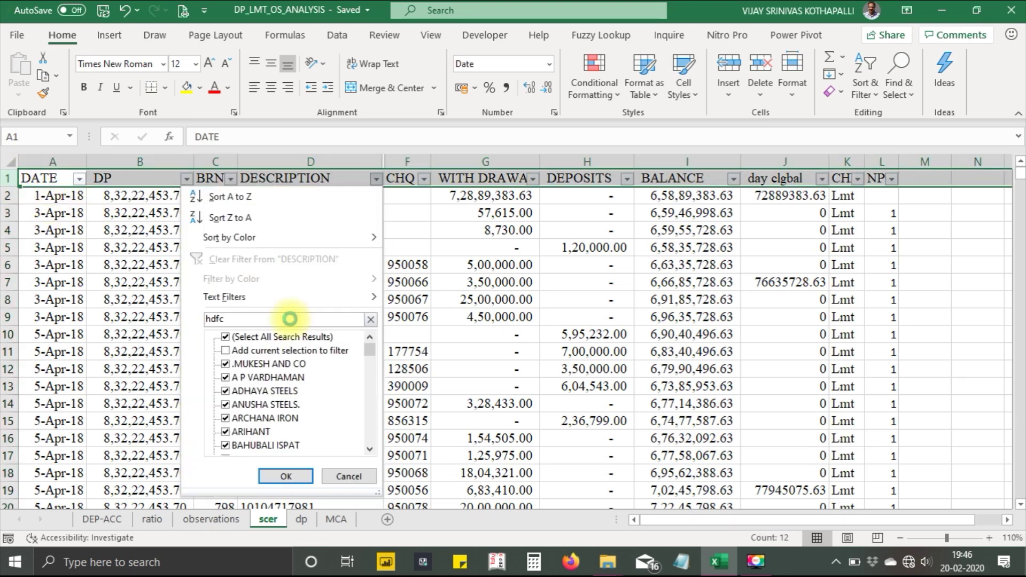
key("Return")
Select the filtered HDFC withdrawal amounts to read their sum, then clear the filter.
left_click(502, 191)
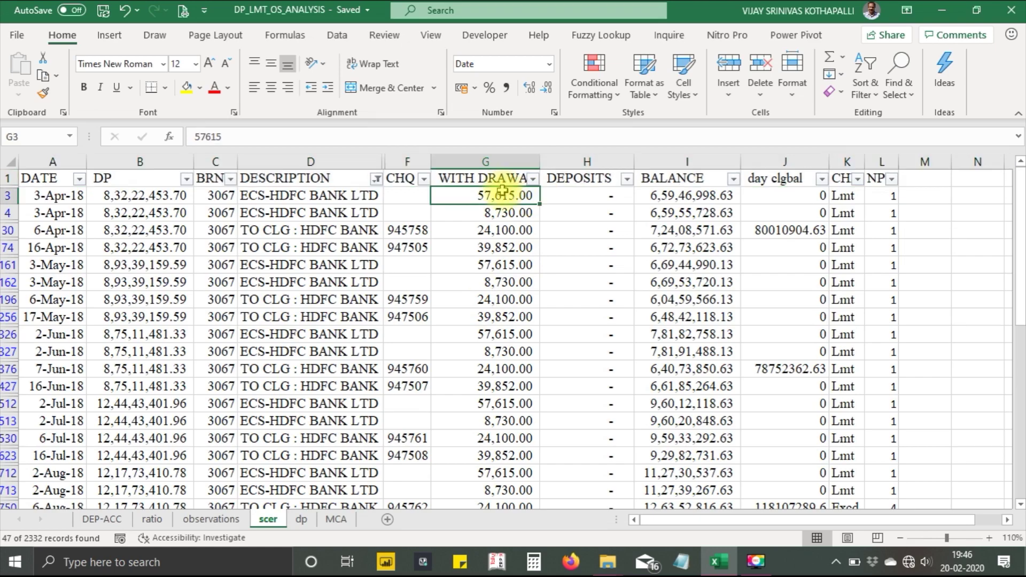
key("ctrl+shift+Down")
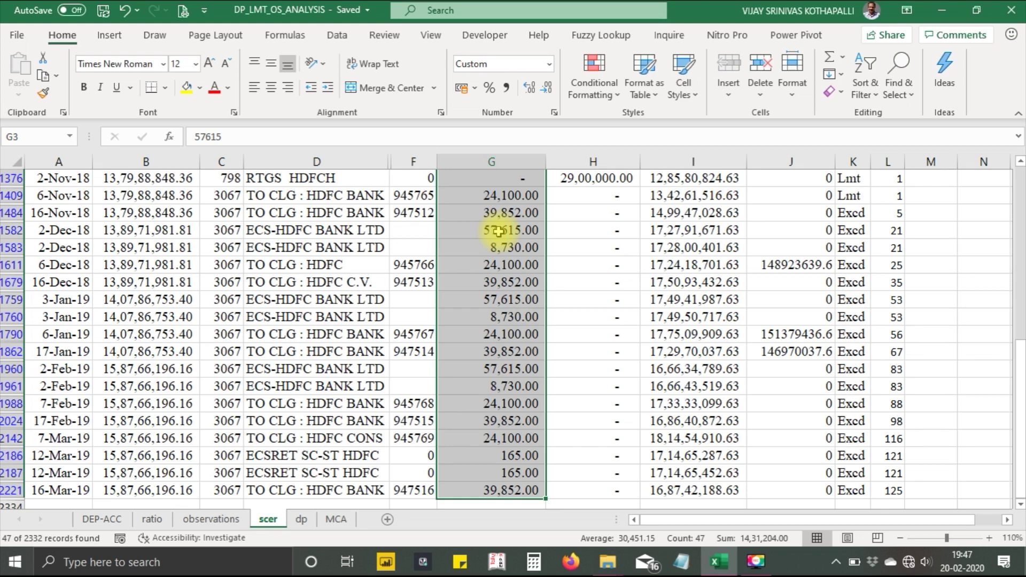
key("ctrl+z")
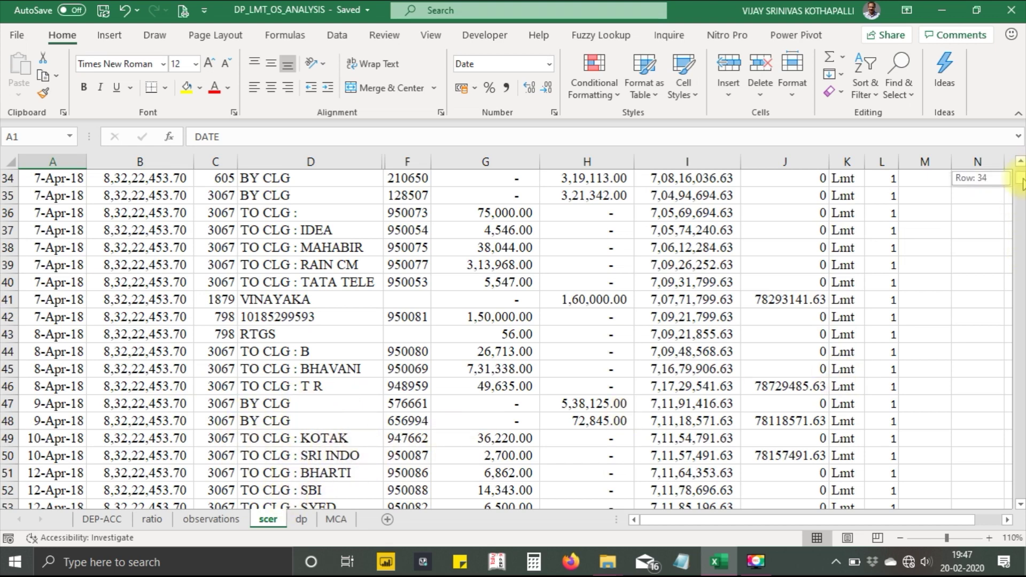
left_click_drag(1019, 182, 1020, 166)
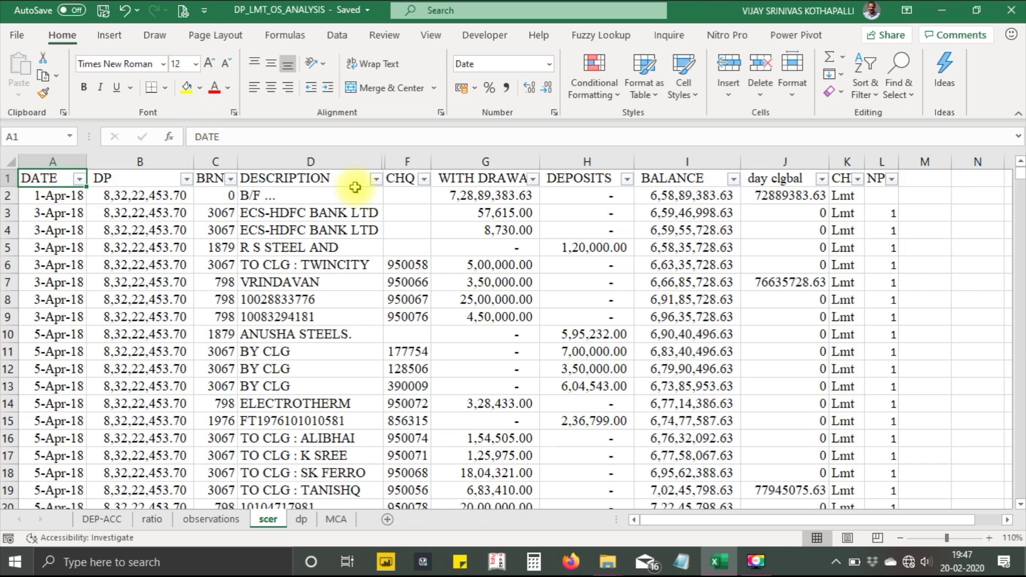
Filter DESCRIPTION on 'kotak', read the 21 withdrawals' total of 7,39,990.00, then remove the filter.
left_click(377, 179)
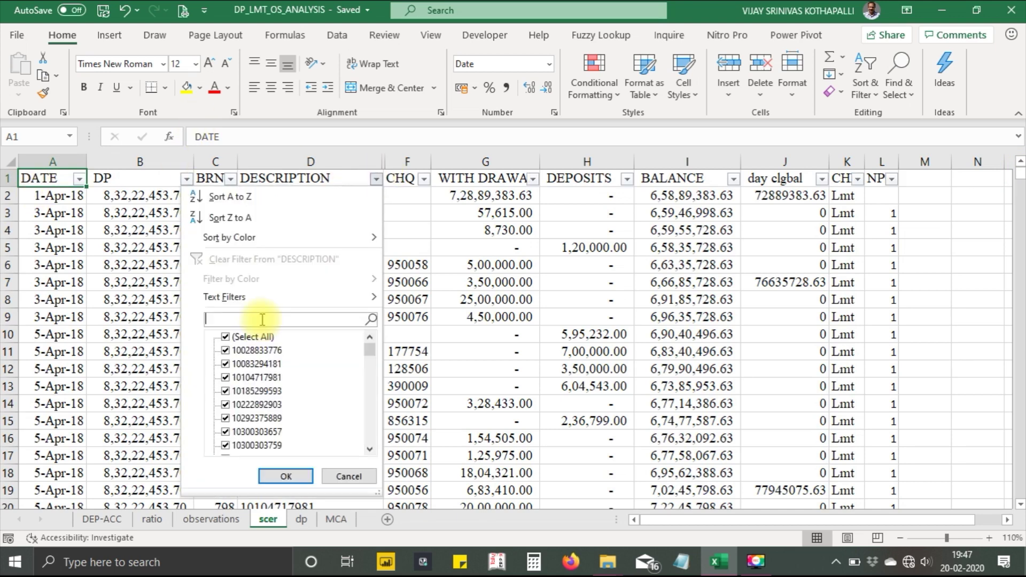
type("kotak")
key("Return")
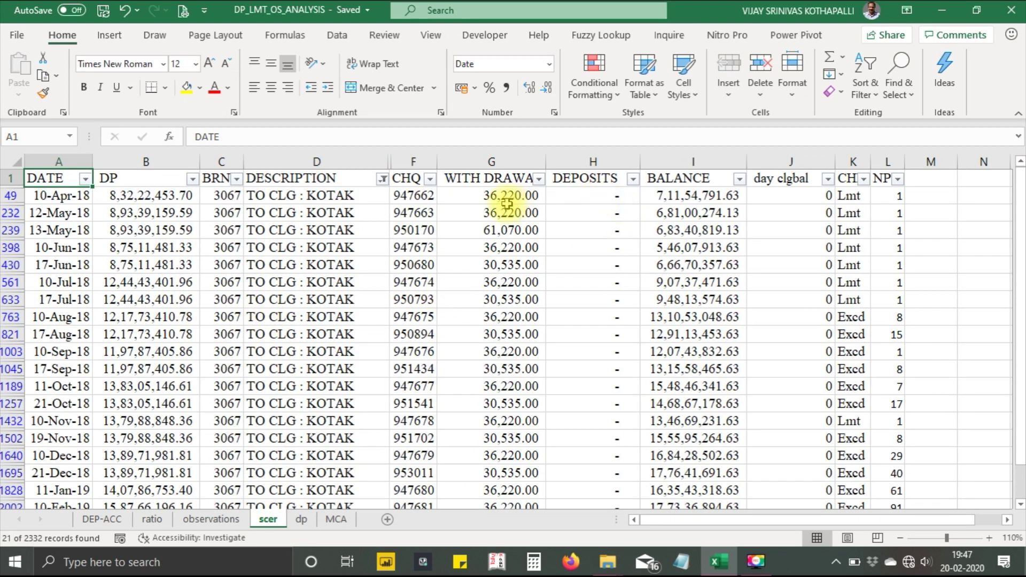
left_click(502, 198)
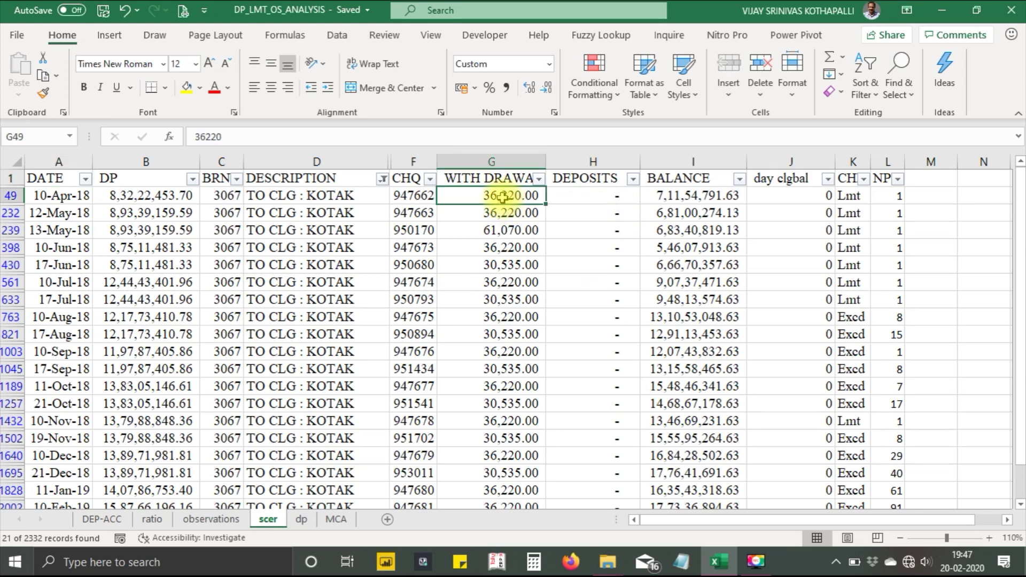
key("ctrl+shift+Down")
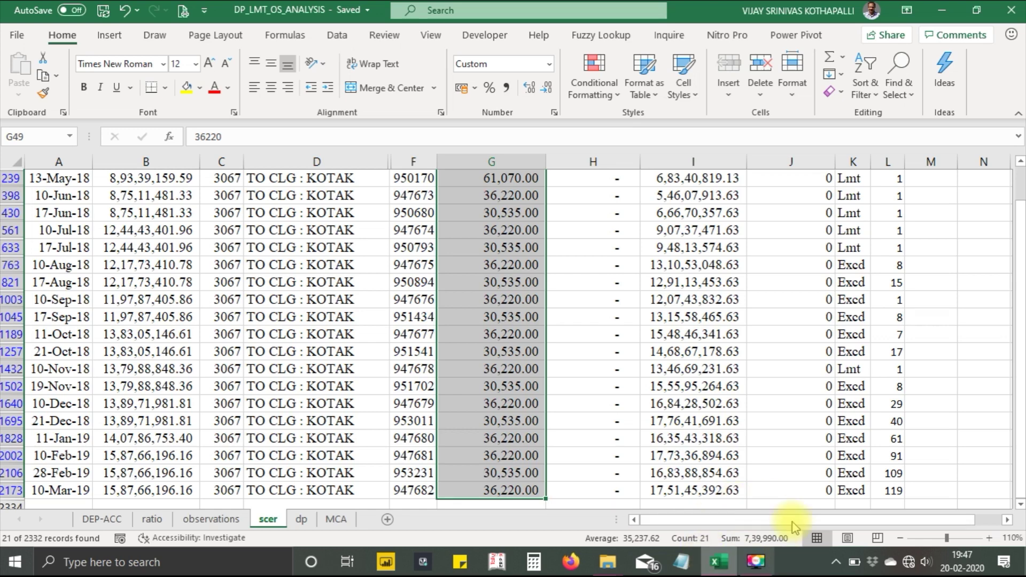
key("ctrl+z")
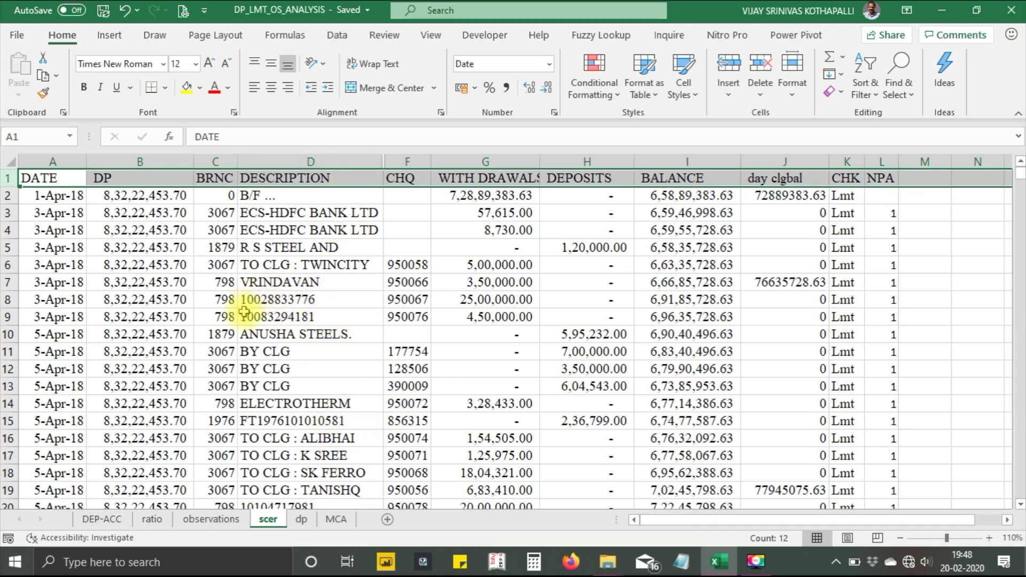
Browse the DESCRIPTION entries, select all of column D, then view the DEP-ACC sheet.
left_click(306, 403)
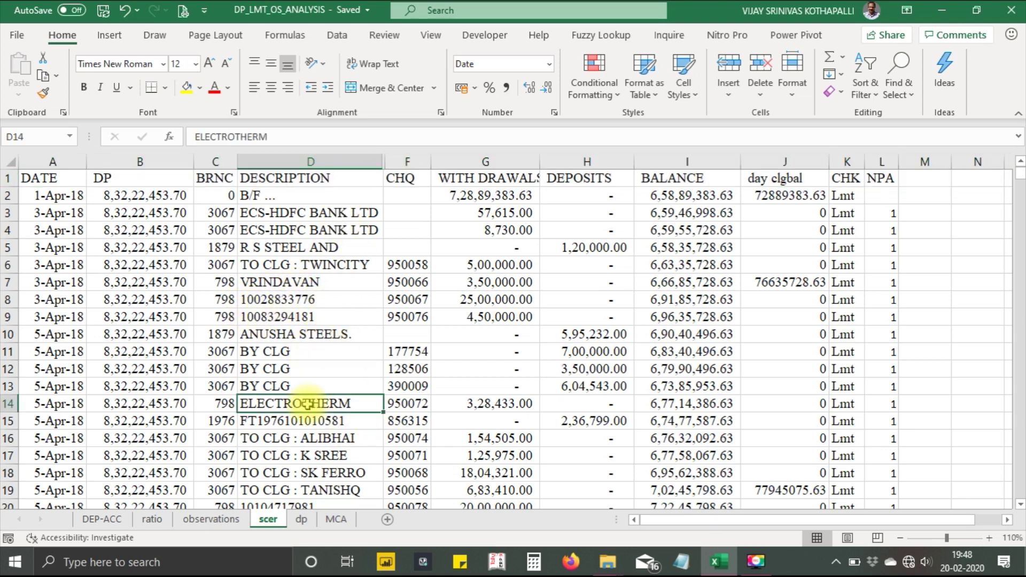
key("Page_Down")
key("Page_Down")
key("Page_Down")
key("Page_Down")
key("Page_Down")
key("Page_Down")
key("Page_Down")
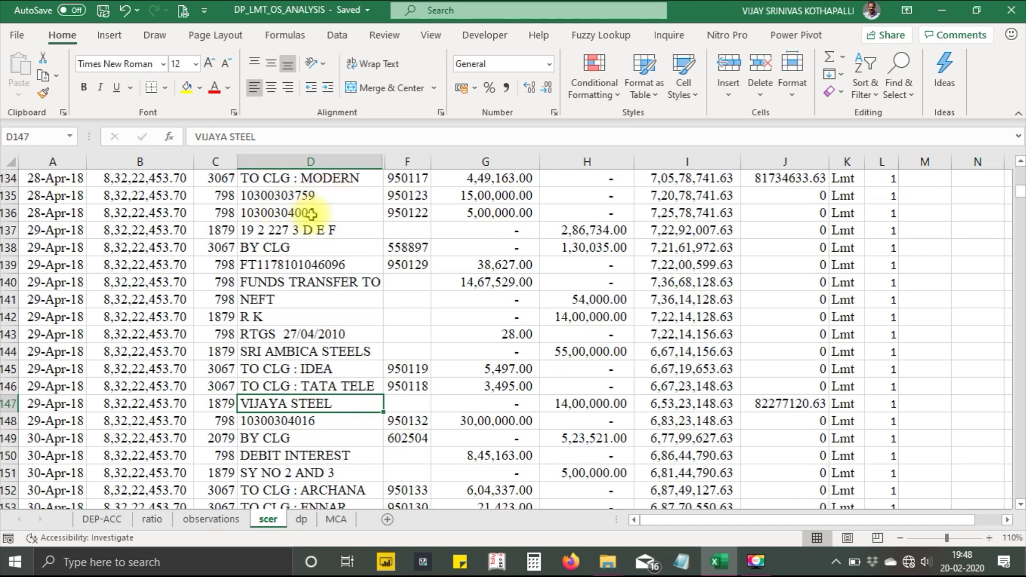
key("ctrl+Up")
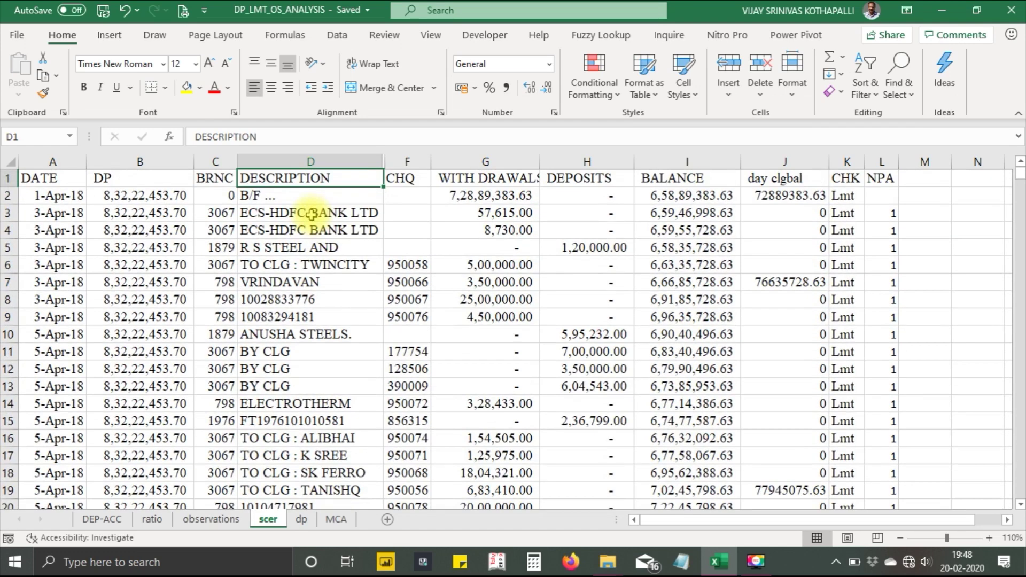
left_click(368, 162)
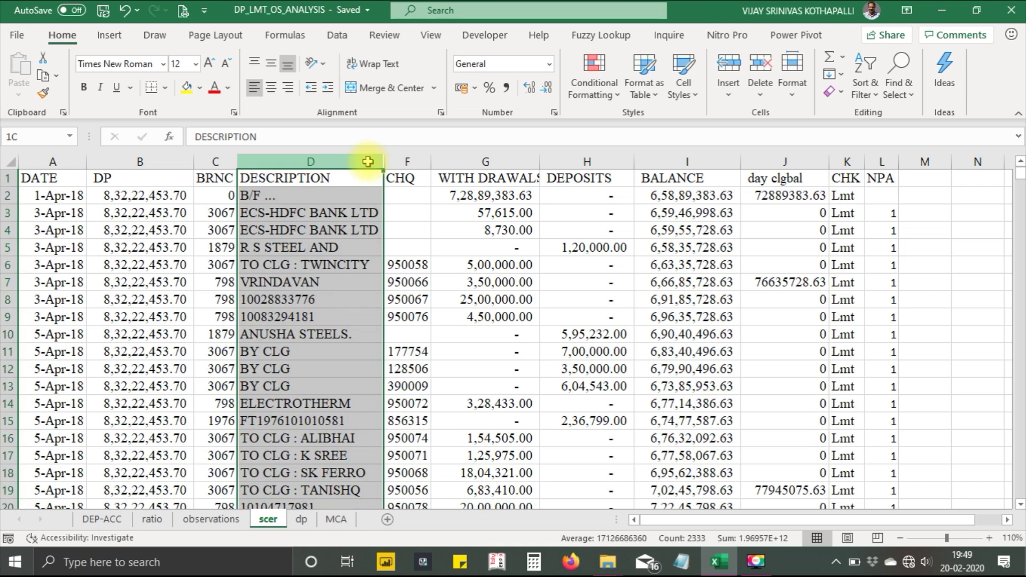
left_click(110, 519)
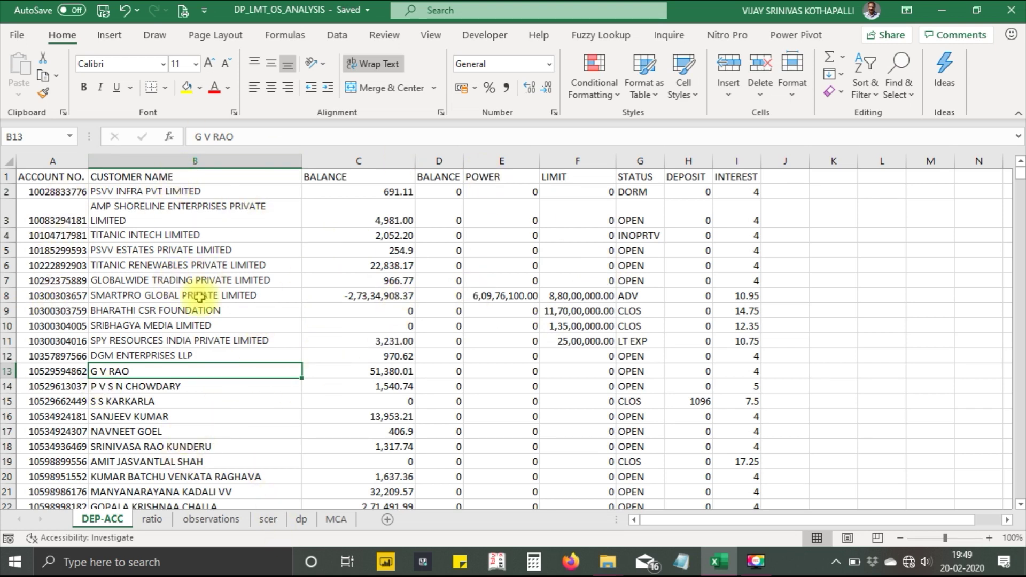
Add Payee in column E with =IFERROR(VLOOKUP(D2,depst,2,FALSE)," NON RP"), checking names against DEP-ACC.
left_click(268, 519)
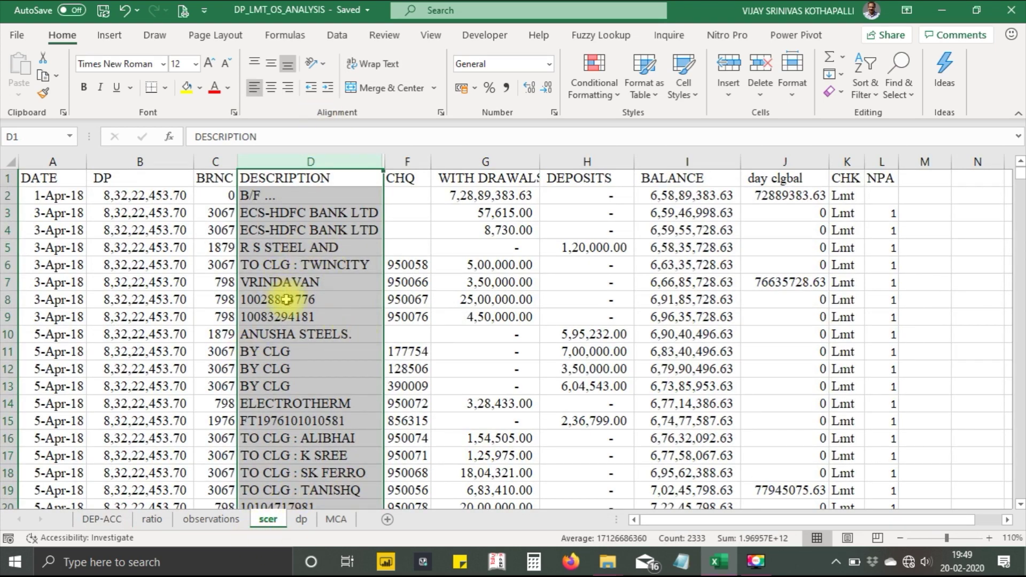
left_click(103, 519)
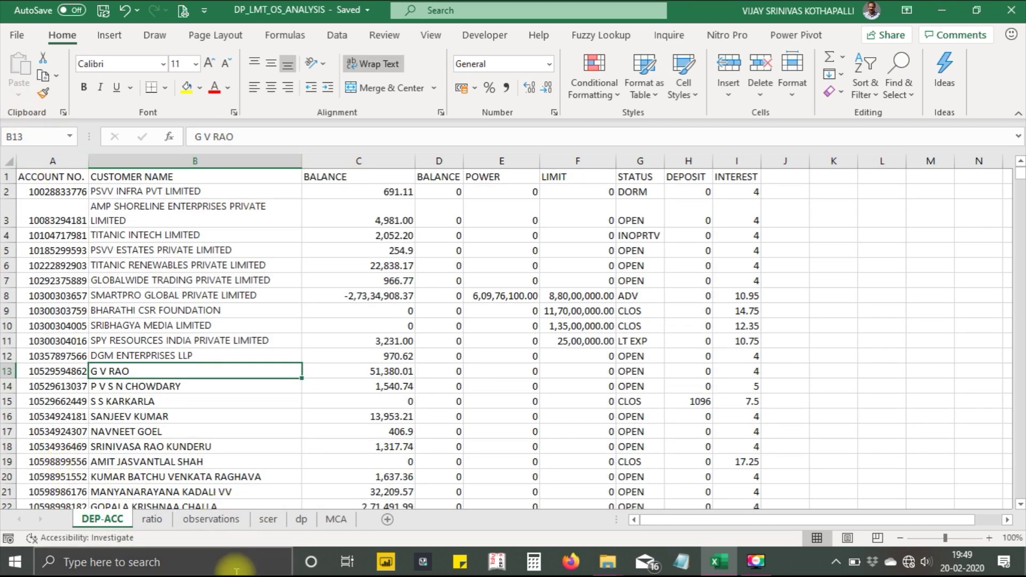
left_click(268, 520)
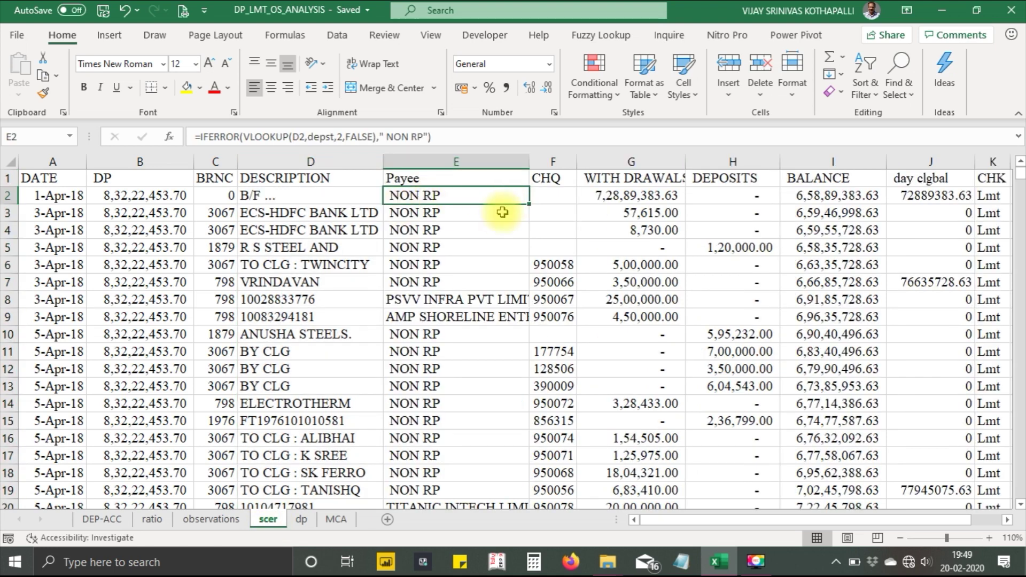
double_click(424, 195)
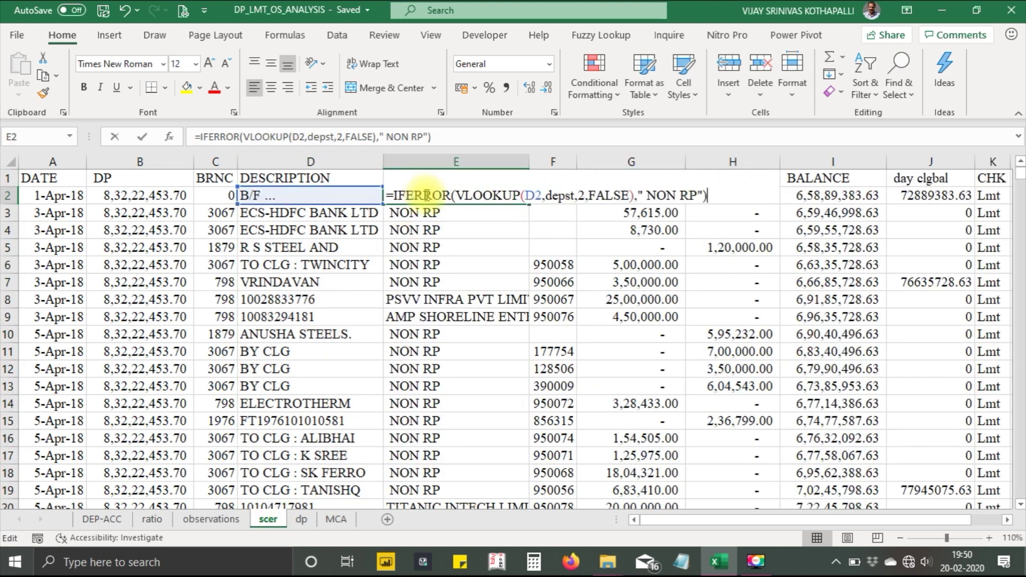
Check E2's Payee formula against DEP-ACC, then fill it down the entire column E.
left_click(102, 519)
key("Escape")
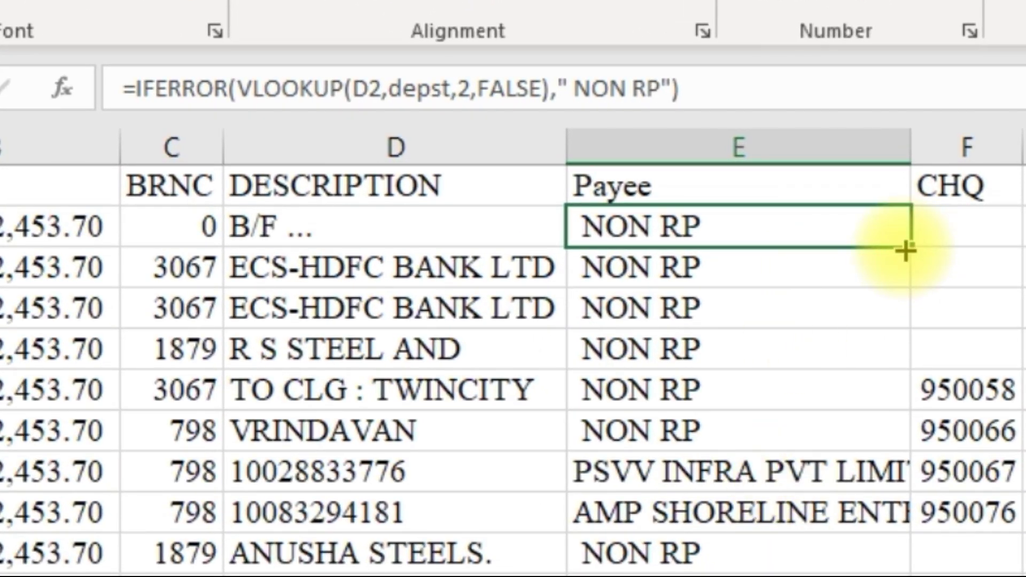
double_click(914, 249)
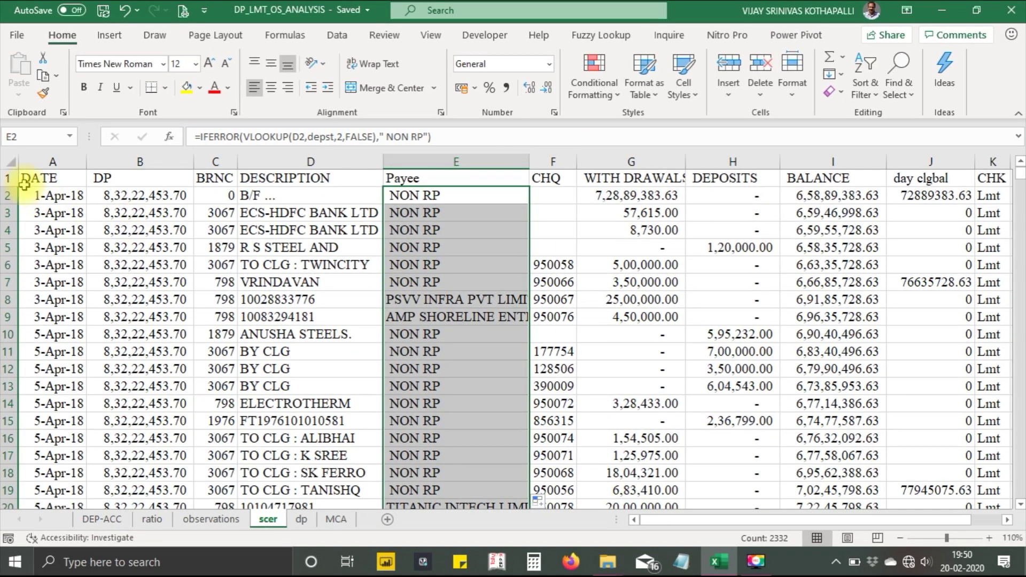
Filter the Payee column to exclude NON RP, leaving the 114 related-party rows.
left_click(10, 178)
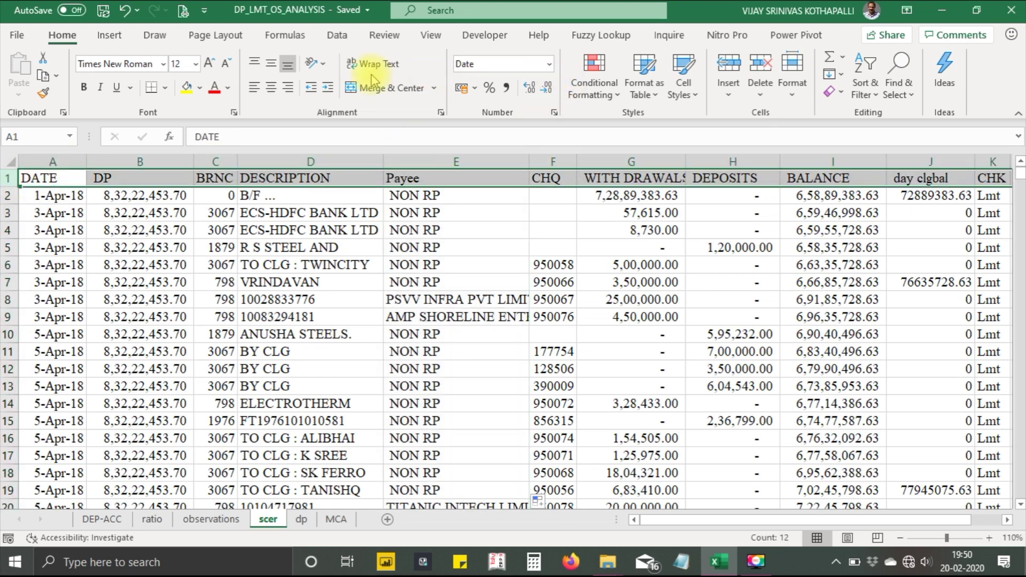
key("ctrl+shift+l")
left_click(521, 179)
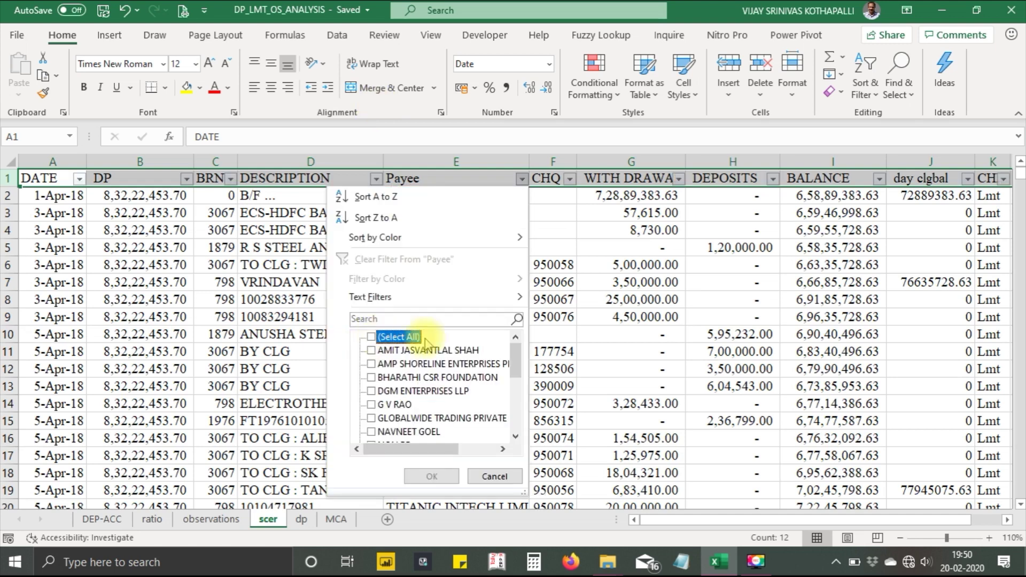
left_click_drag(517, 364, 521, 425)
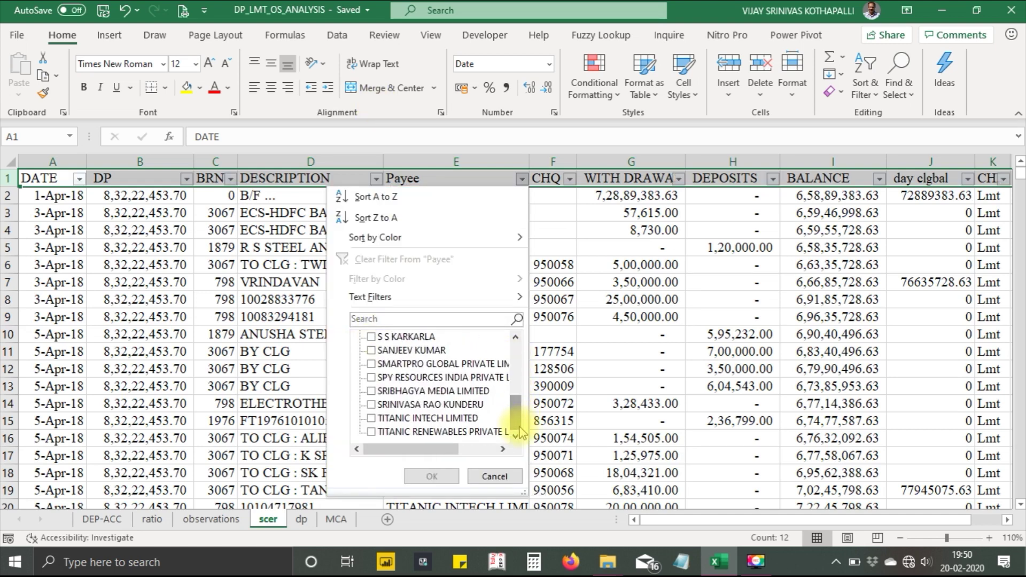
left_click(432, 476)
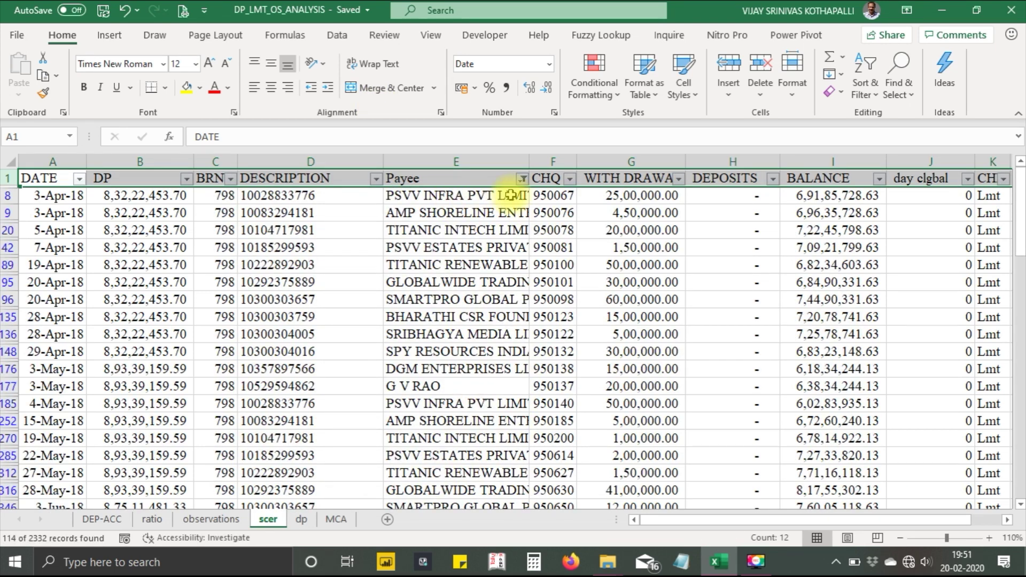
Check the filtered withdrawal totals in column G, then open the MCA sheet at its top.
left_click(620, 197)
key("ctrl+shift+Down")
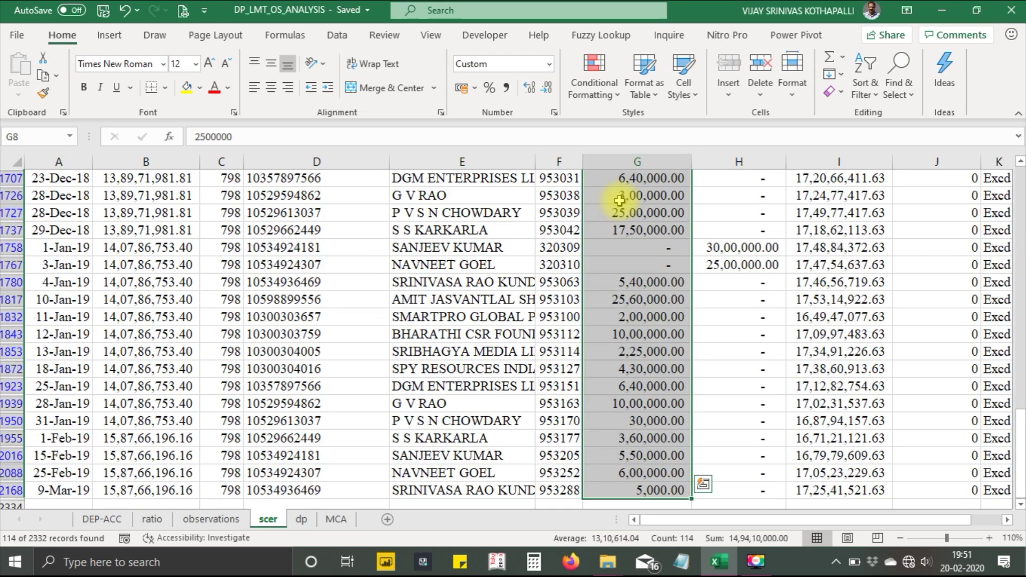
key("ctrl+shift+Up")
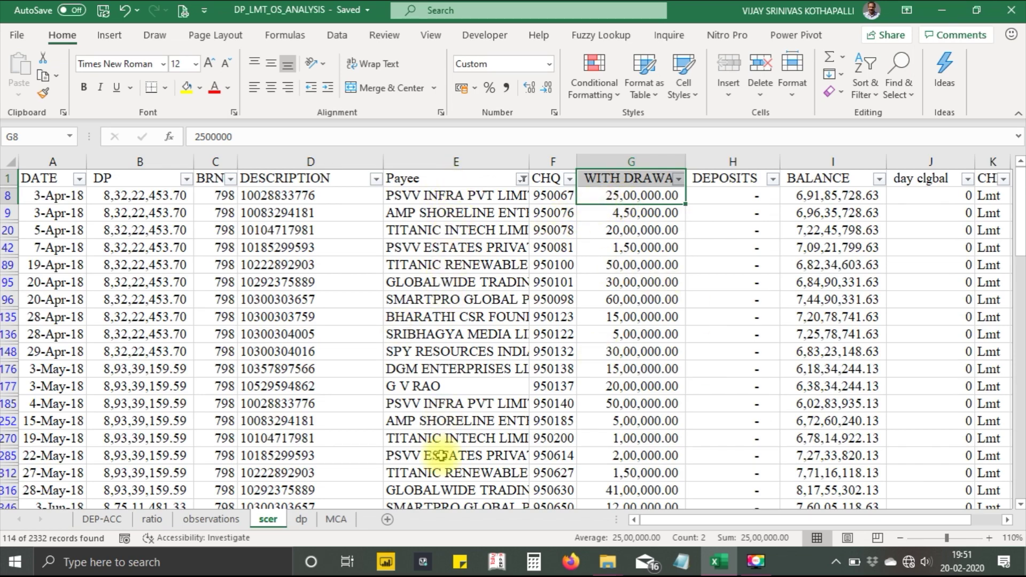
left_click(335, 520)
key("ctrl+Home")
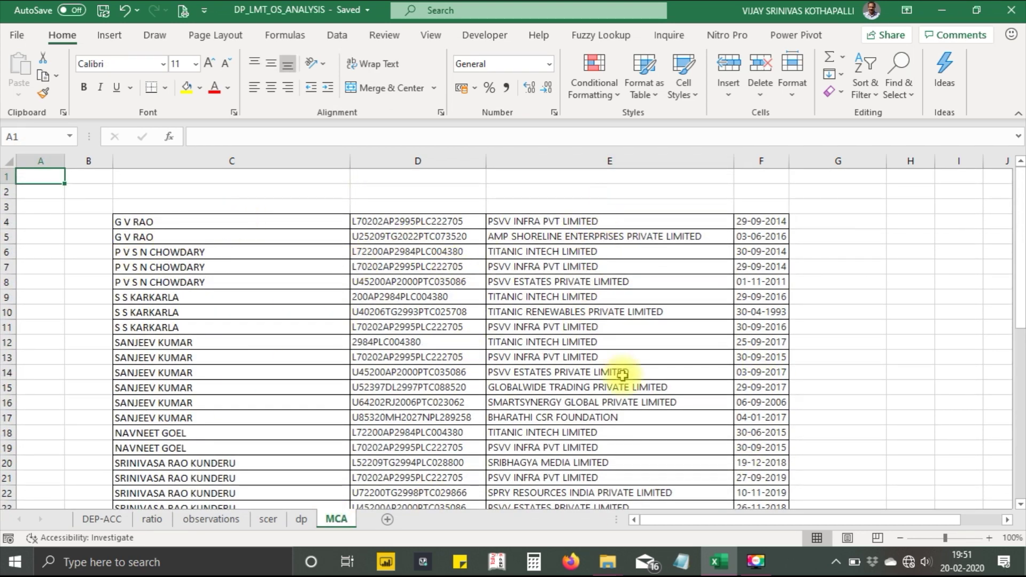
left_click_drag(1021, 275, 1018, 448)
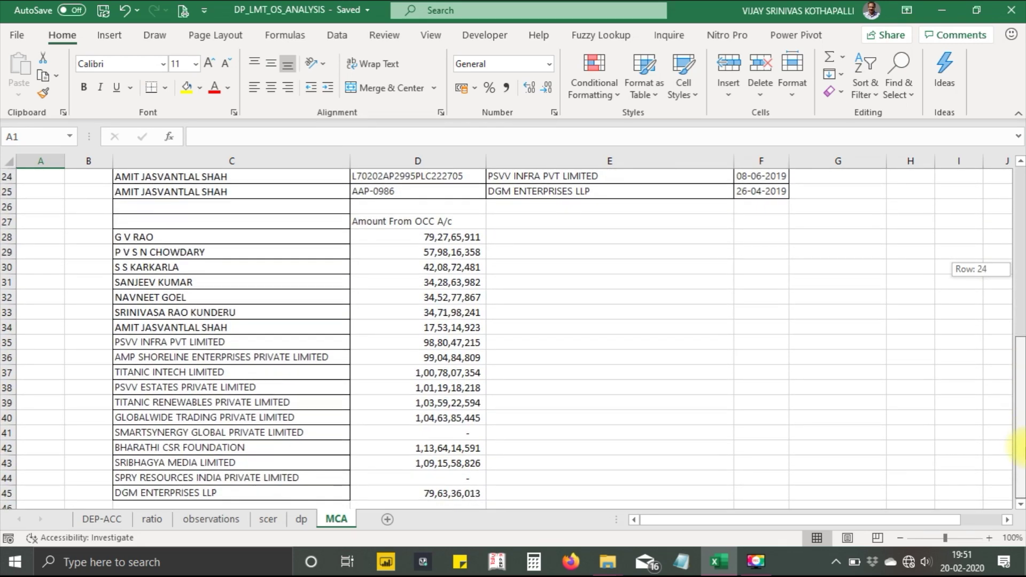
left_click(421, 237)
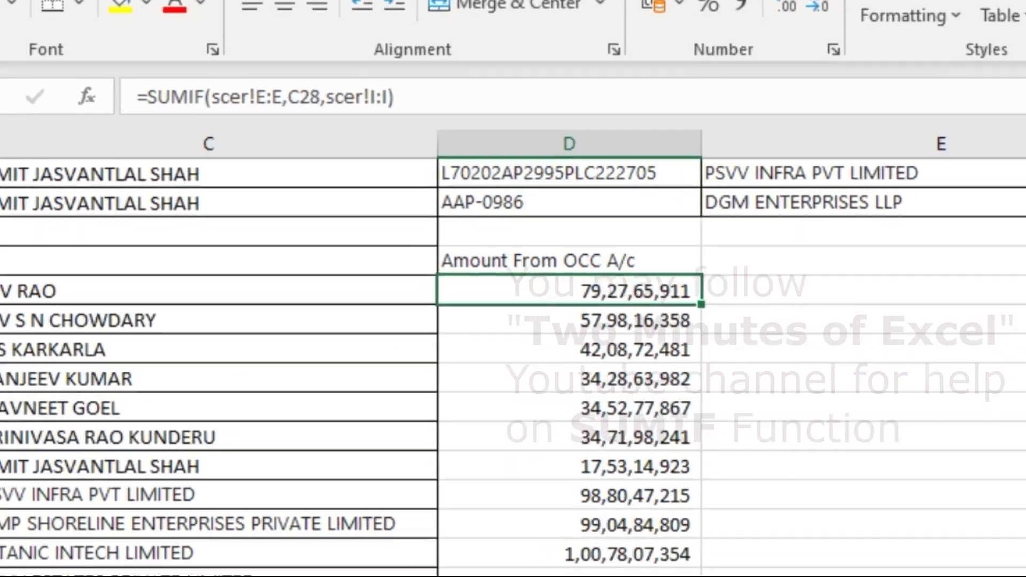
Return to the scer sheet, which lists every transaction again from 1-Apr-18.
left_click(267, 519)
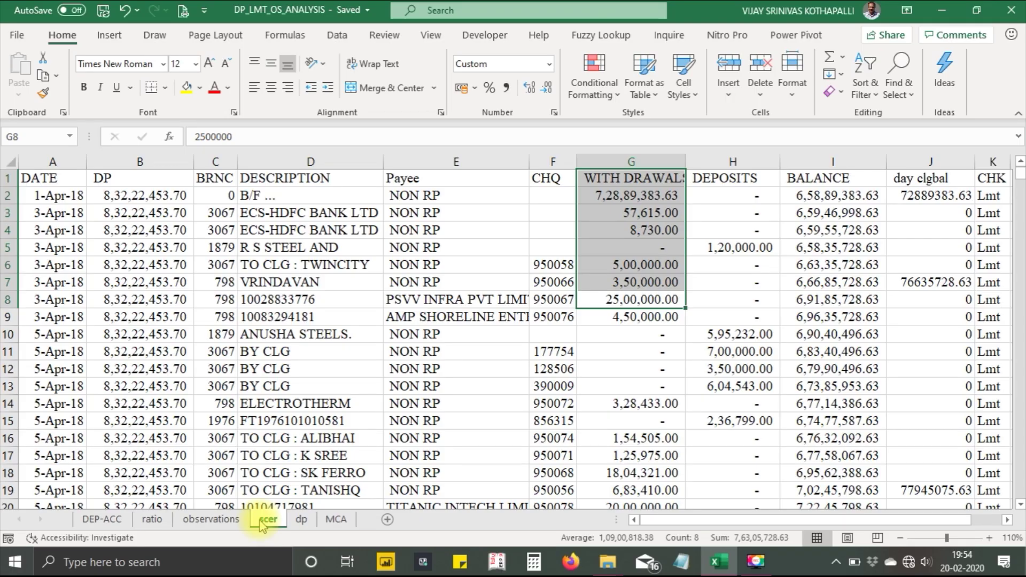